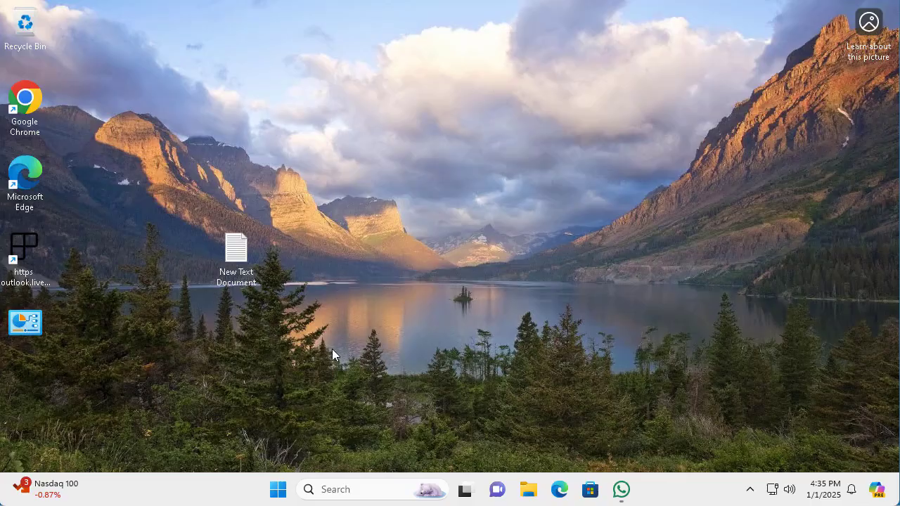
Open System settings from the Start button's context menu and scroll down to For developers
right_click(280, 495)
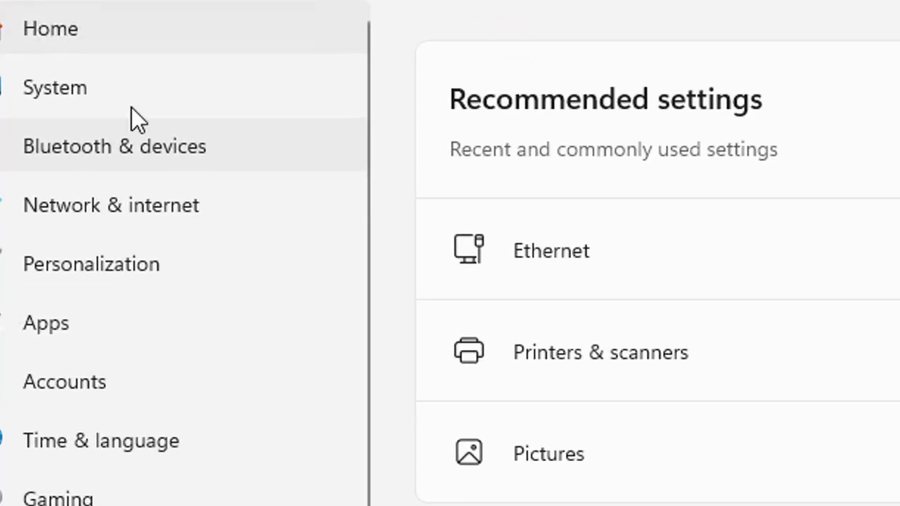
click(103, 92)
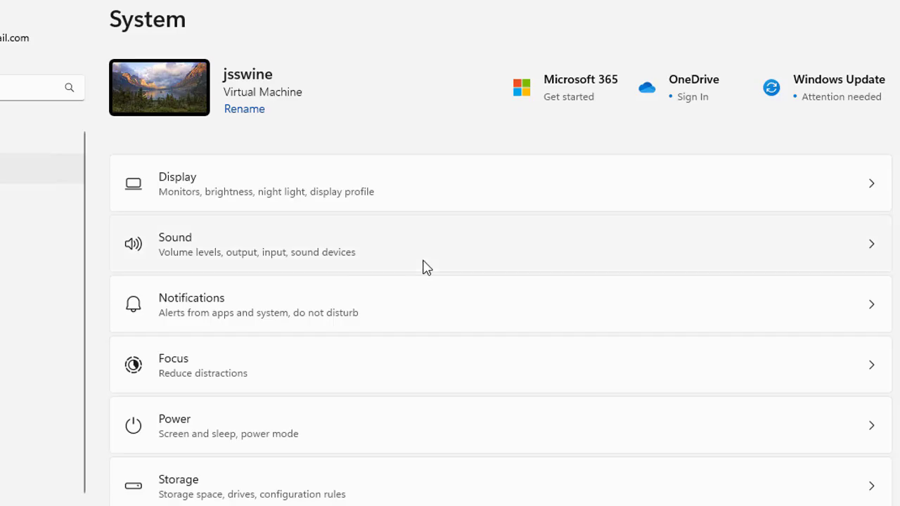
scroll(426, 268, down, 2)
scroll(426, 267, down, 2)
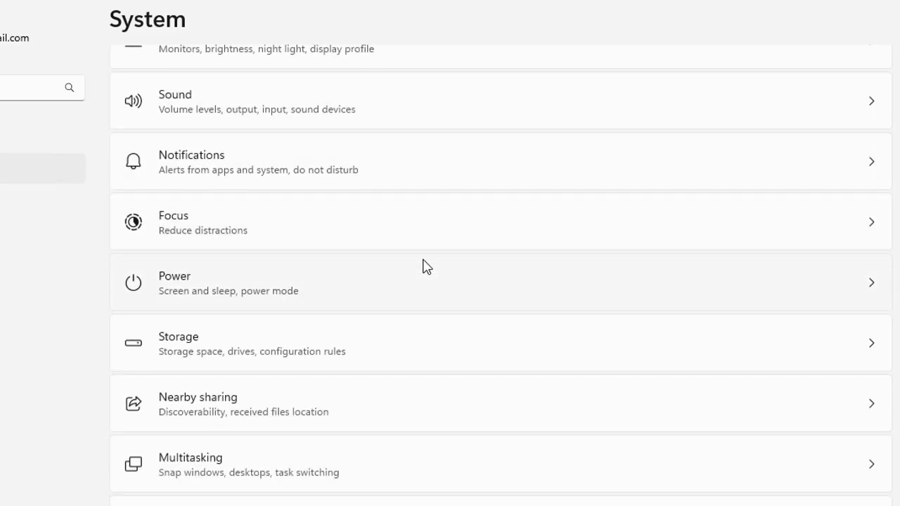
scroll(422, 267, down, 2)
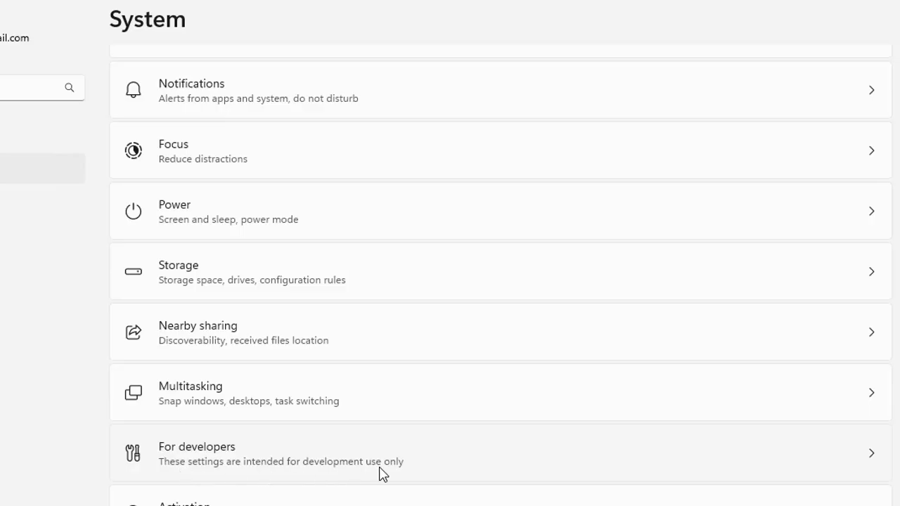
On the For developers page, switch Developer Mode On and confirm with Yes
click(435, 468)
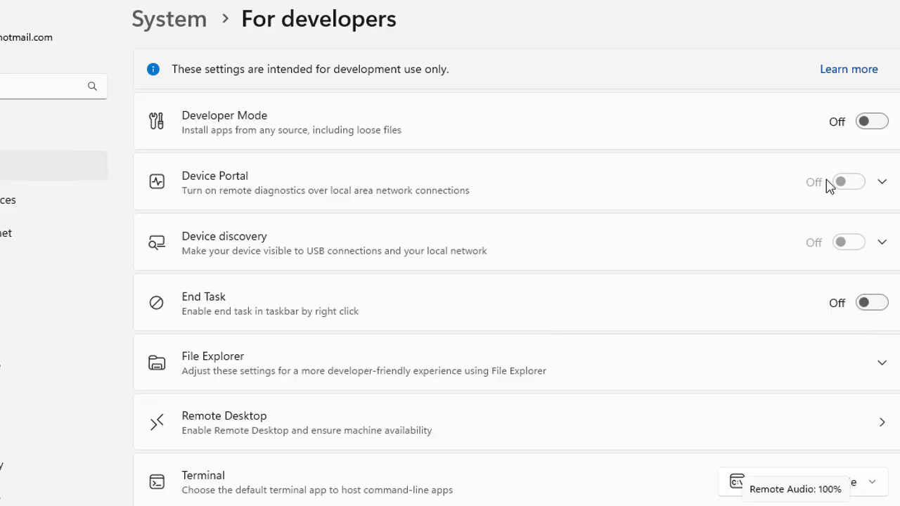
click(872, 122)
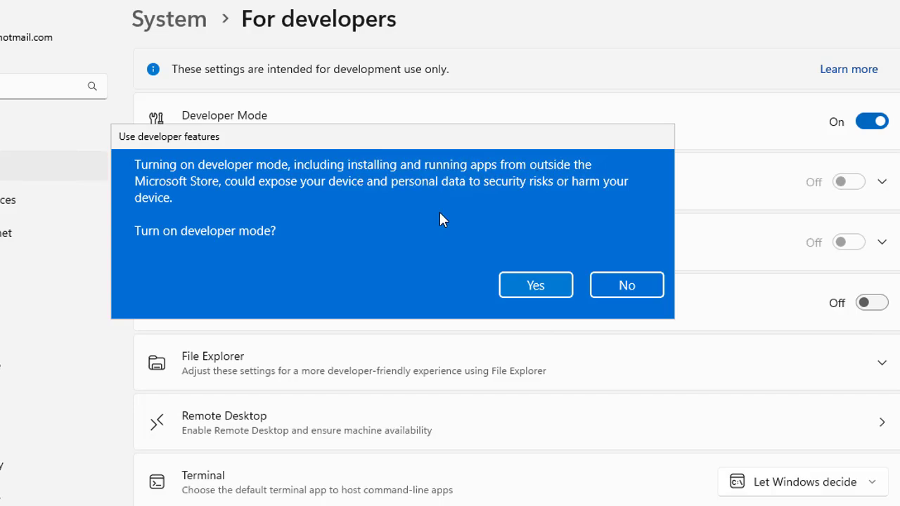
click(534, 287)
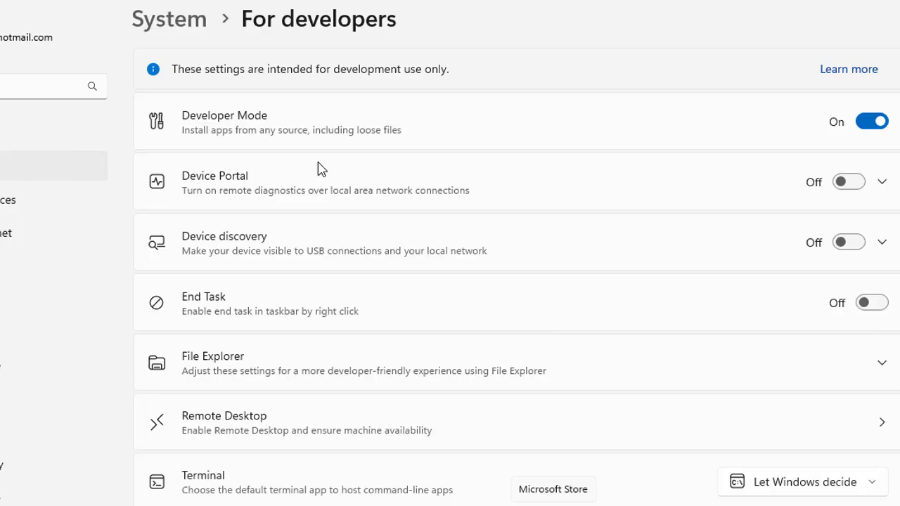
Return to the System page and reopen the For developers settings
click(187, 21)
scroll(245, 359, down, 5)
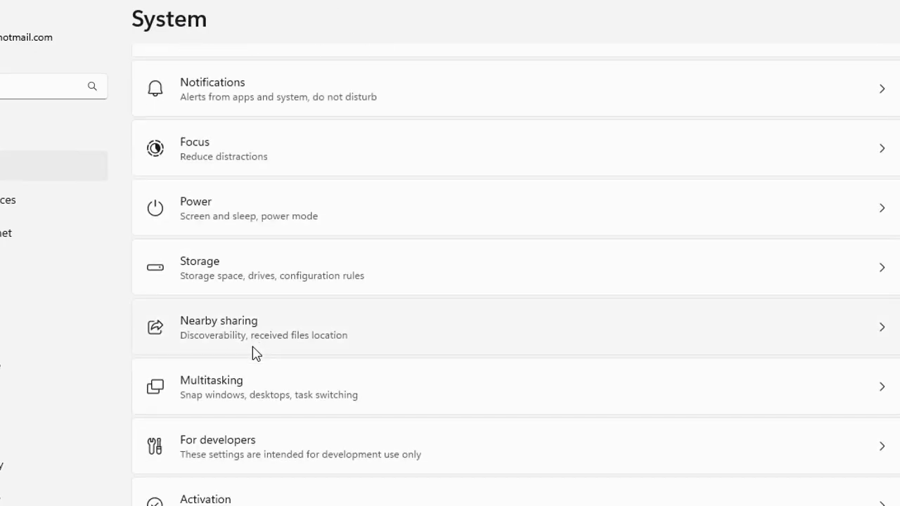
scroll(257, 344, down, 1)
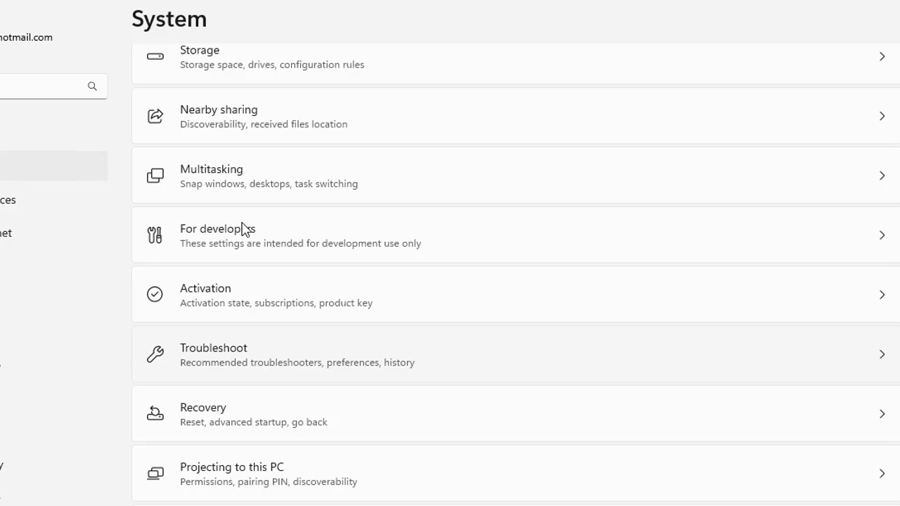
click(243, 230)
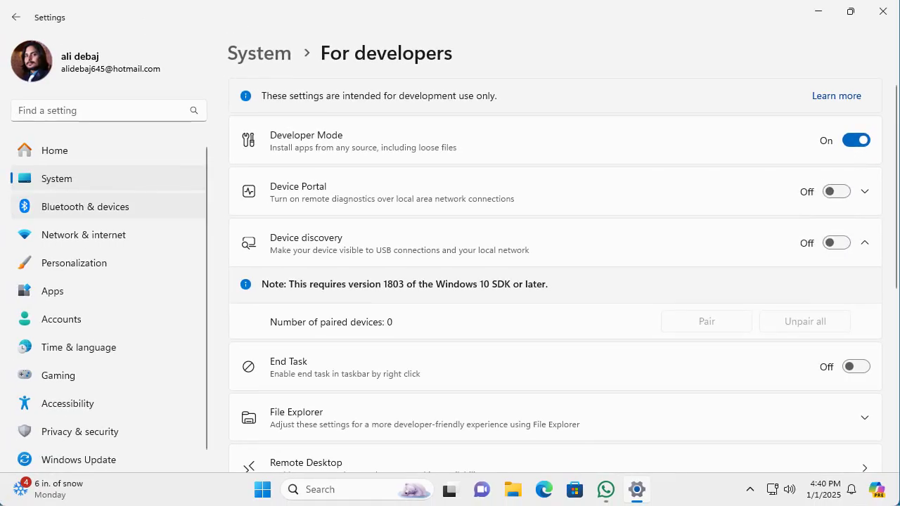
In Apps > Advanced app settings, check that 'Choose where to get apps' is set to Anywhere
click(56, 295)
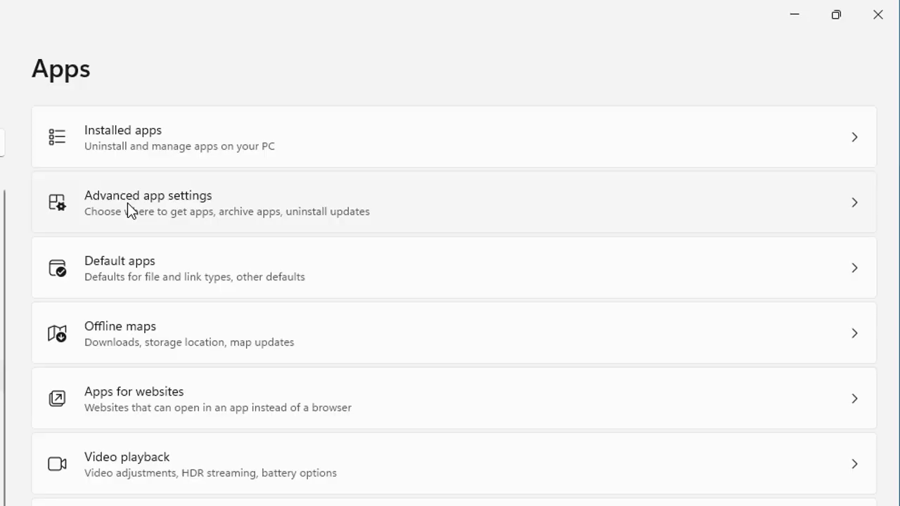
click(260, 218)
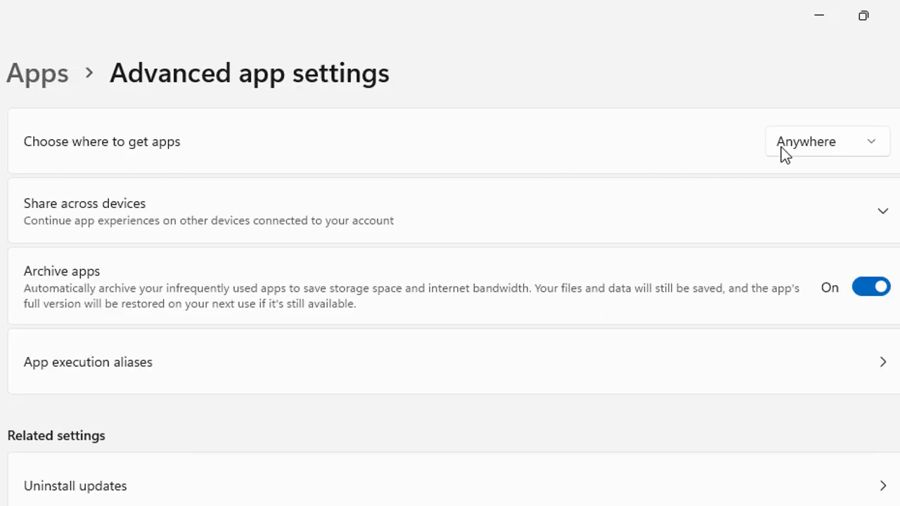
click(850, 149)
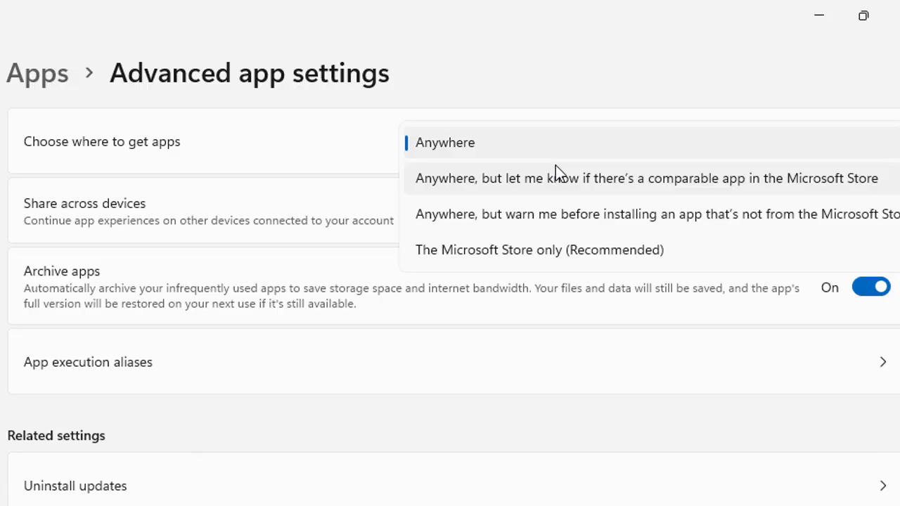
click(568, 65)
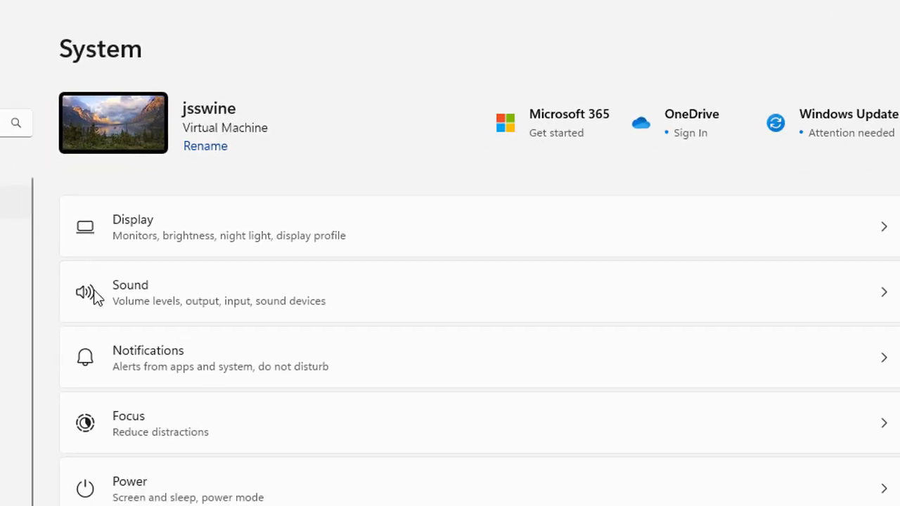
Turn Device Portal On and approve the Windows Developer Mode package install, then dismiss the notification
scroll(302, 329, down, 2)
scroll(301, 330, down, 3)
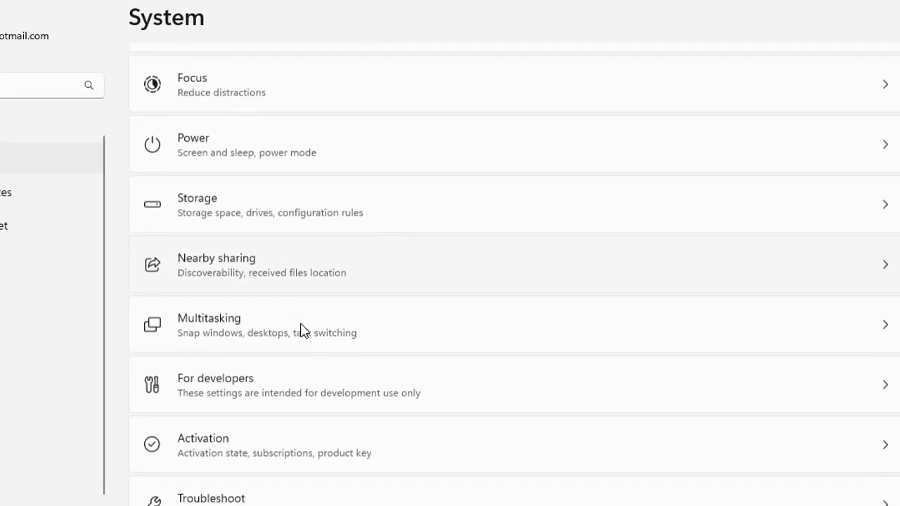
click(343, 310)
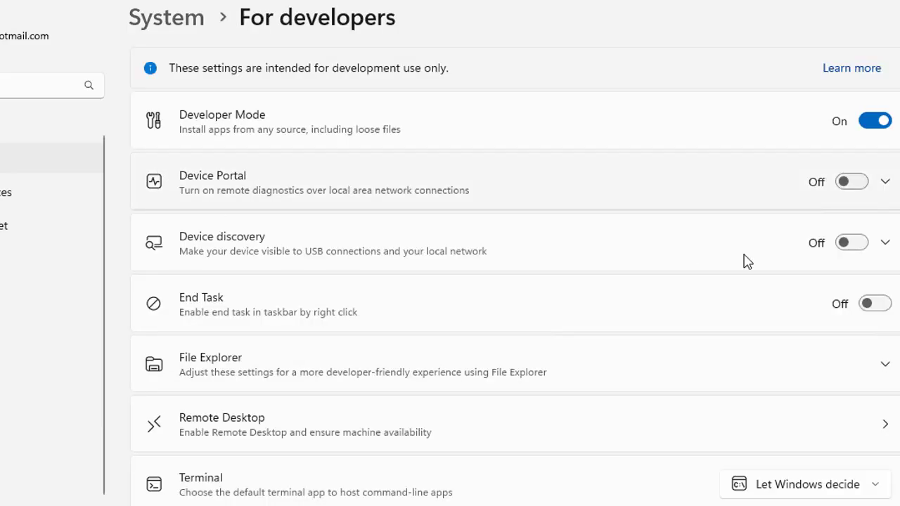
click(885, 184)
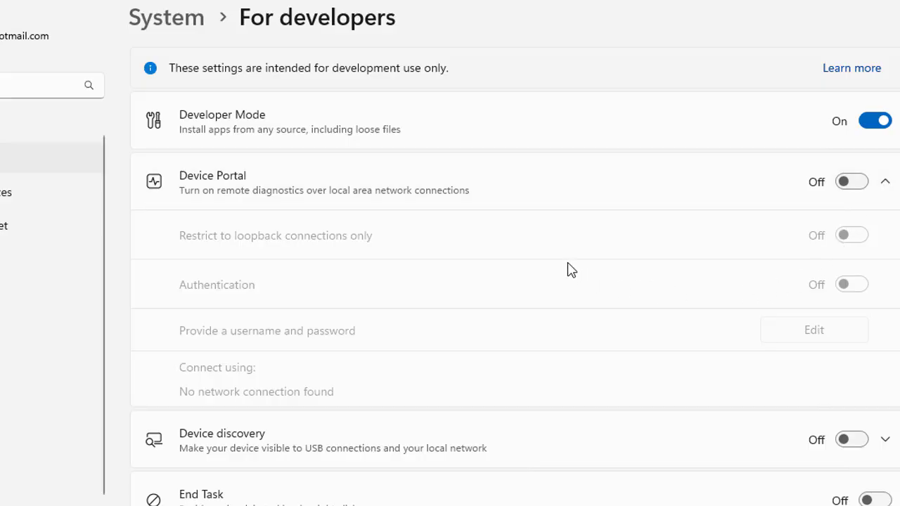
click(852, 183)
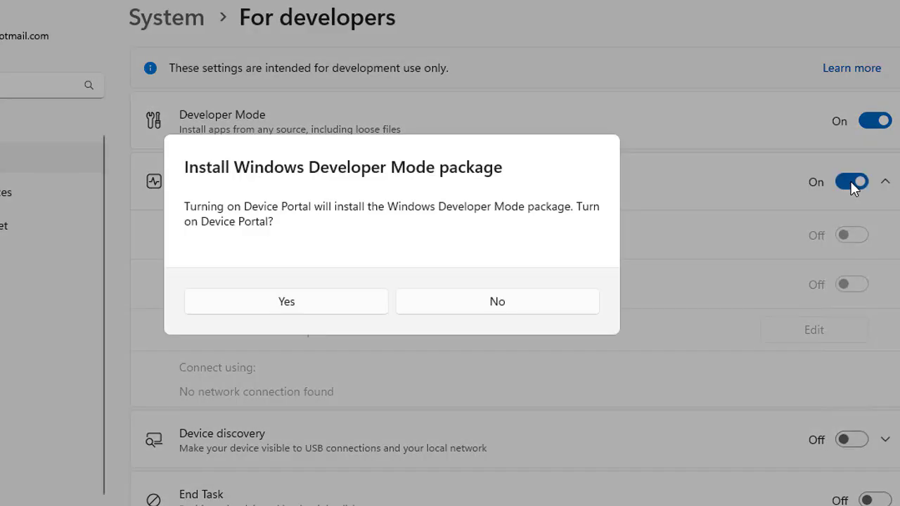
click(311, 311)
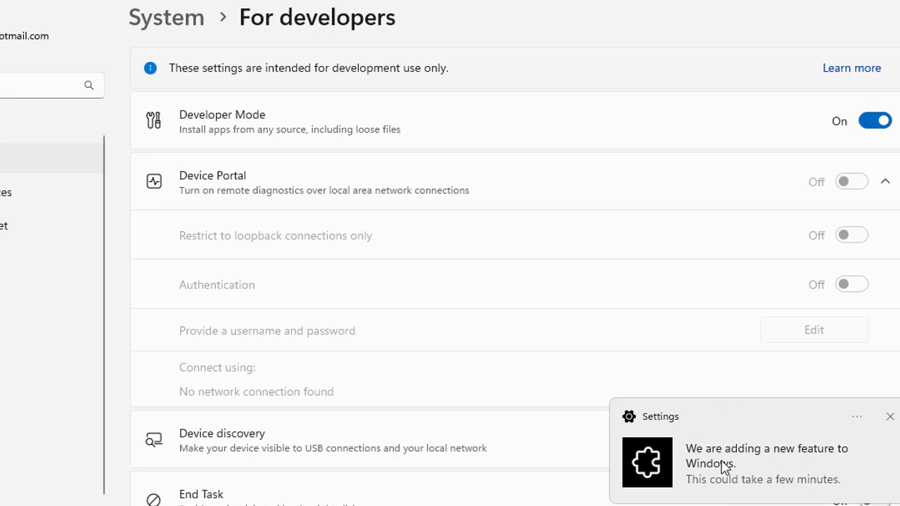
click(812, 472)
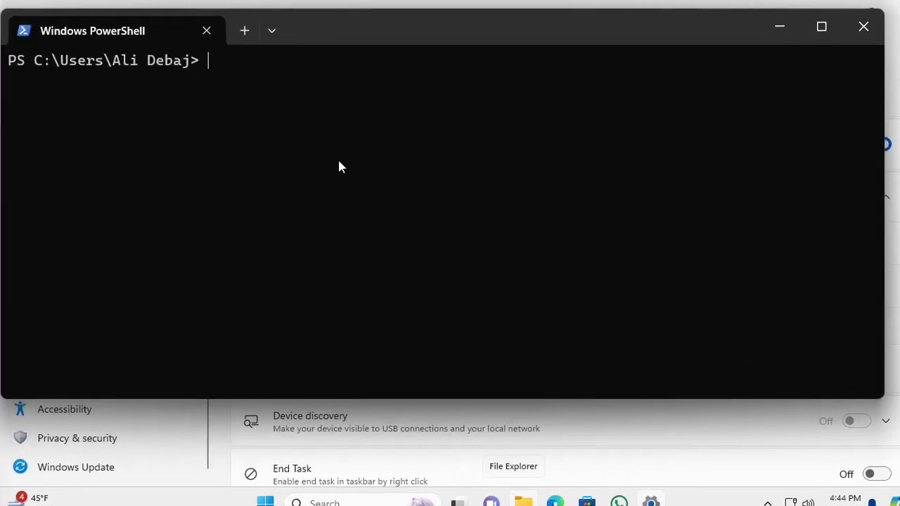
Run Get-WindowsOptionalFeature -Online -FeatureName DeveloperMode, see the elevation error, and close PowerShell
text(Get-WindowsOptionalFeature -Online -FeatureName DeveloperMode)
key(Return)
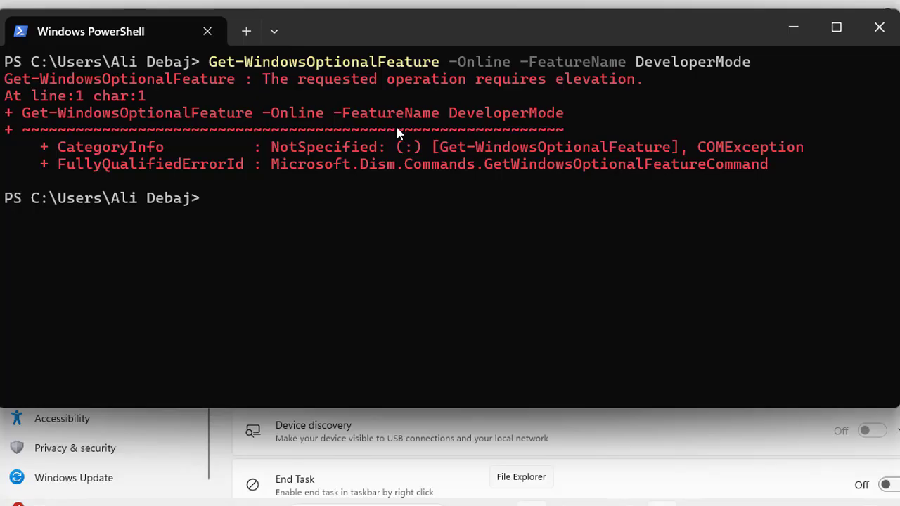
click(878, 31)
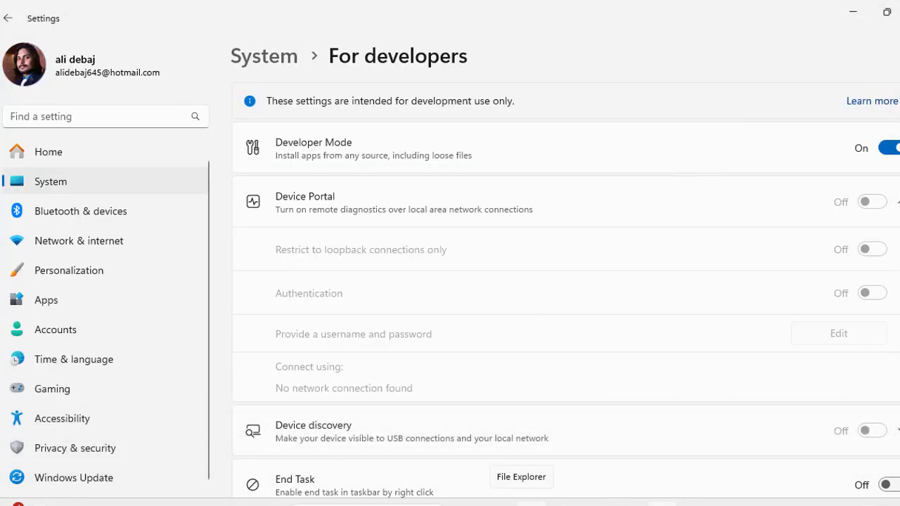
Run Get-WindowsOptionalFeature -Online -FeatureName DeveloperMode in an administrator PowerShell window
text(po)
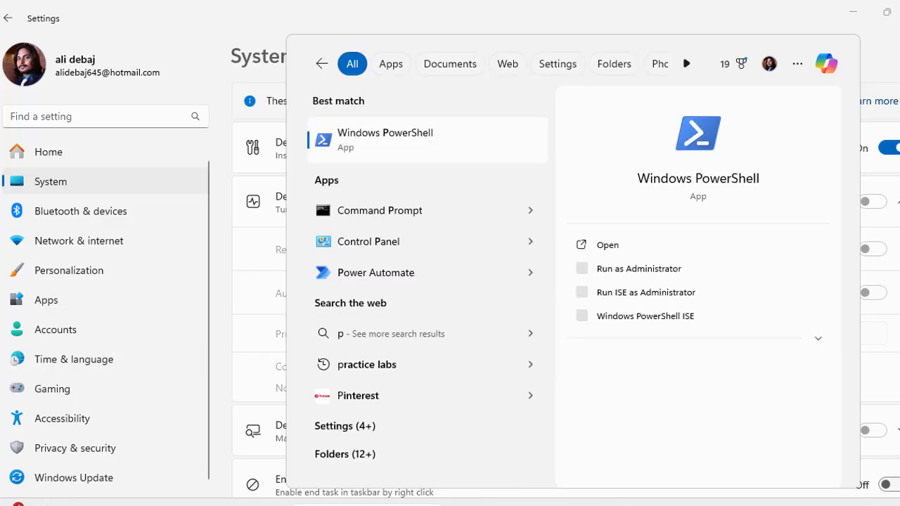
click(428, 137)
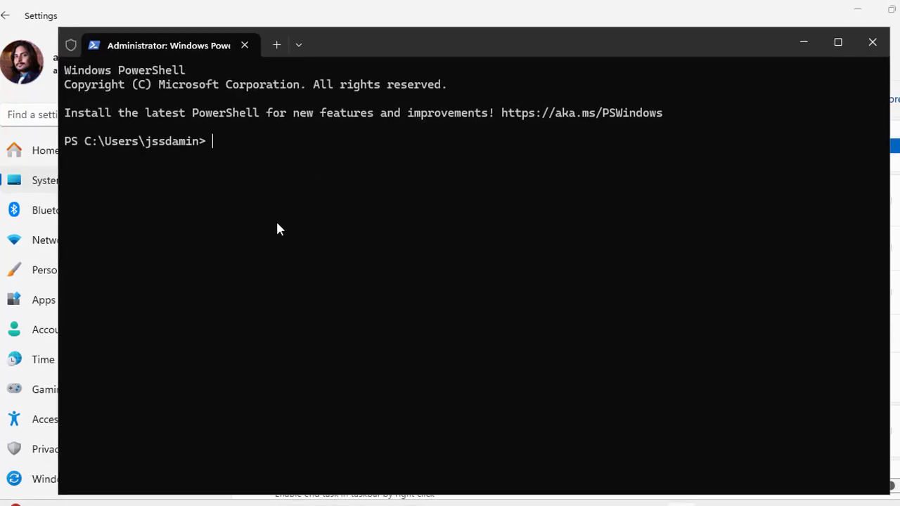
text(Get-WindowsOptionalFeature -Online -FeatureName DeveloperMode)
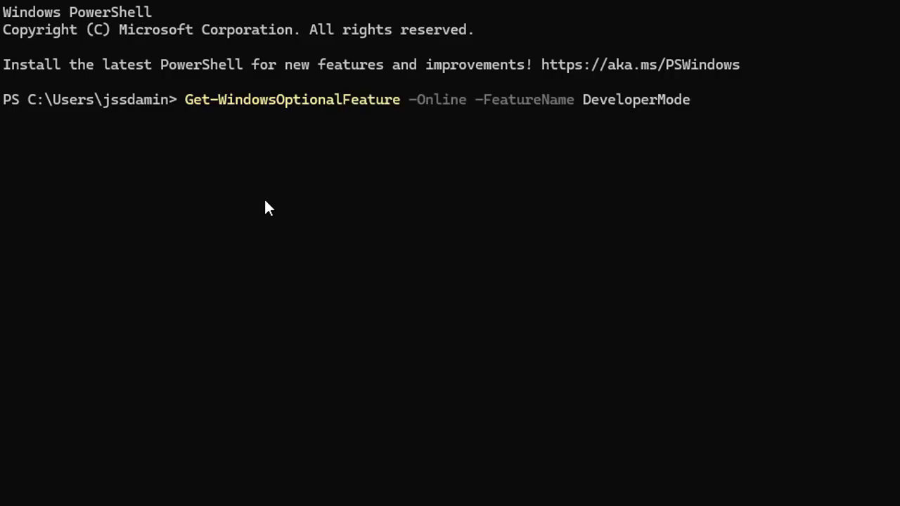
key(Return)
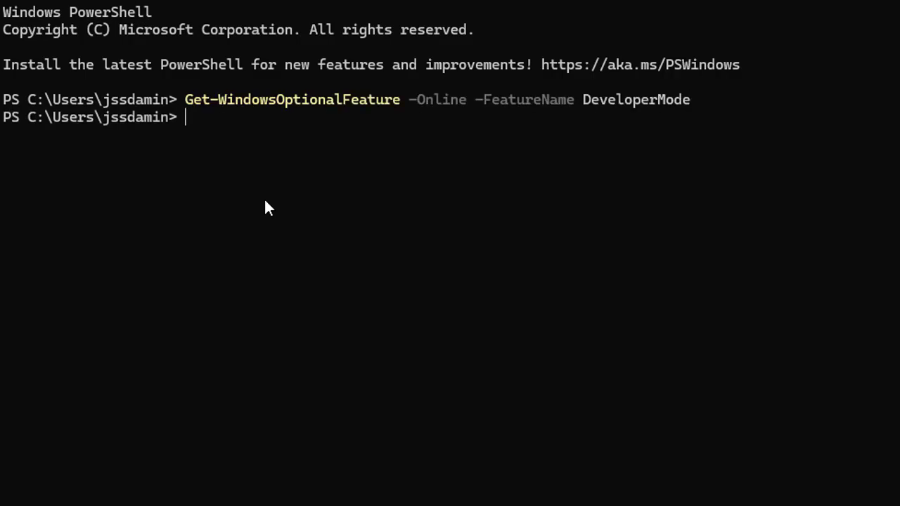